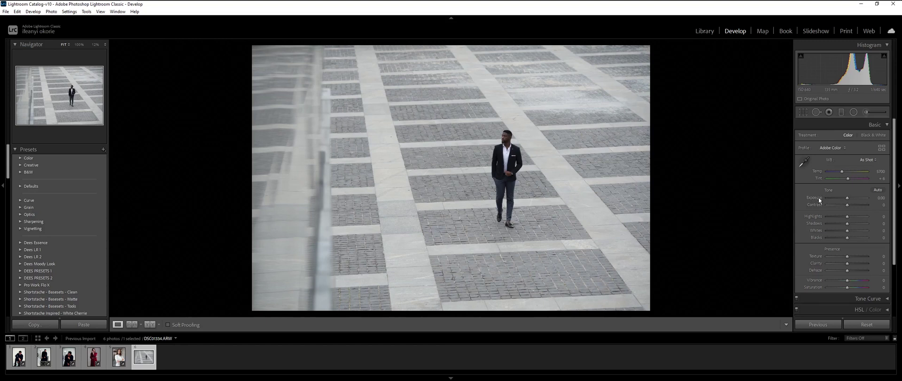
Step: Apply automatic tone adjustments to the photo of the man walking across the plaza
left_click(882, 198)
left_click(878, 190)
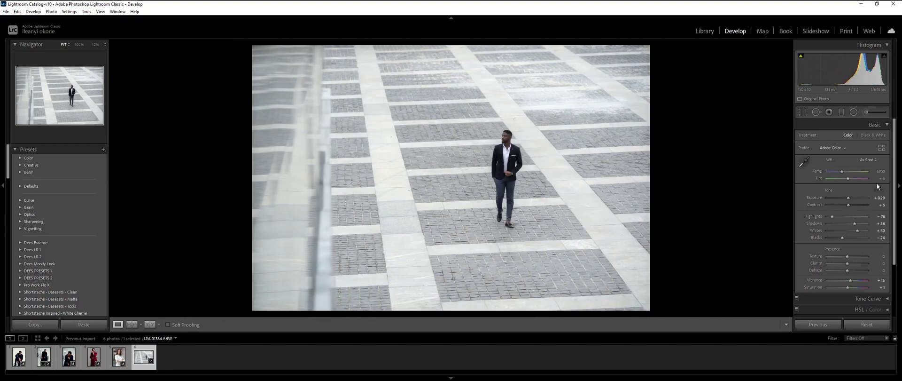
Step: Reset the exposure, contrast, highlights and shadows of the plaza photo to their default of 0
double_click(813, 197)
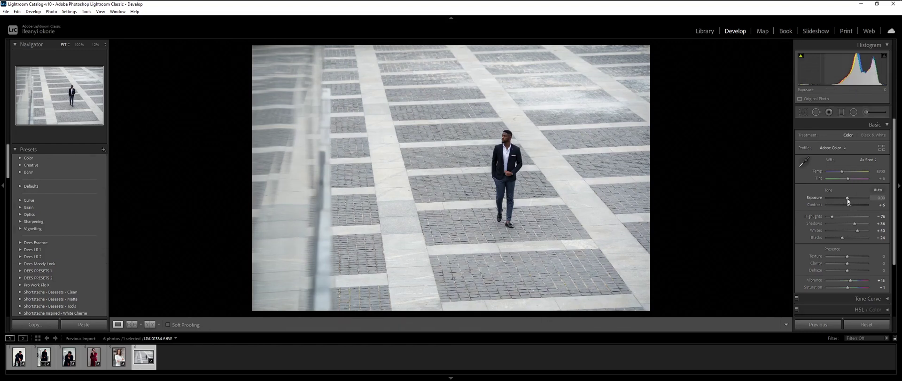
double_click(813, 204)
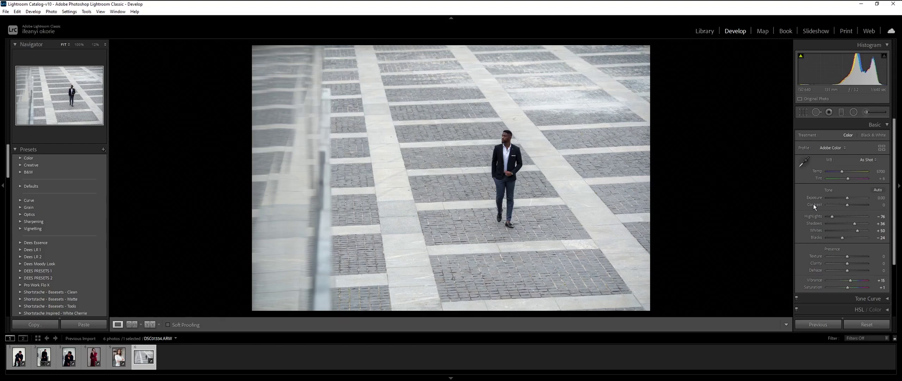
double_click(815, 215)
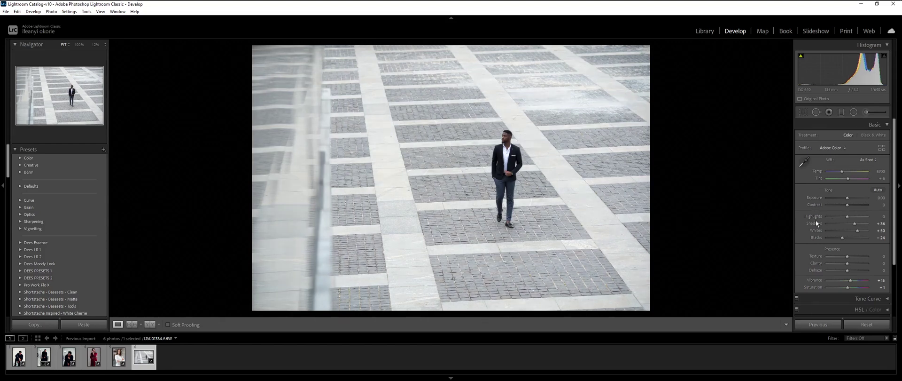
double_click(816, 222)
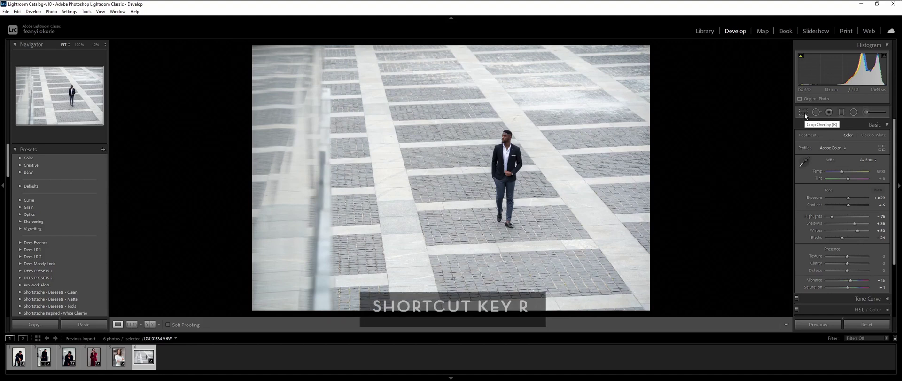
Step: Start cropping the plaza photo and cycle through the composition guide overlays back to the aspect-ratio guides
key("r")
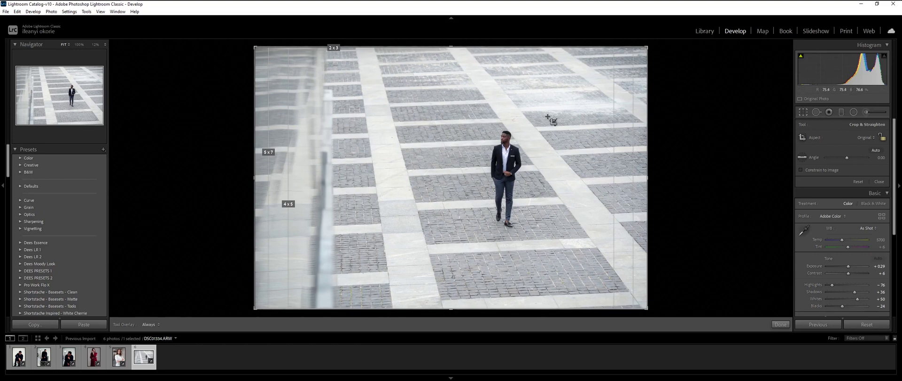
key("o")
key("o")
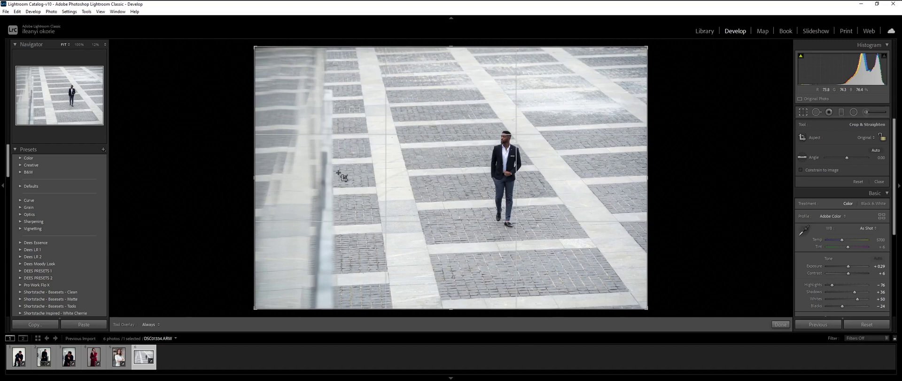
left_click_drag(251, 177, 233, 175)
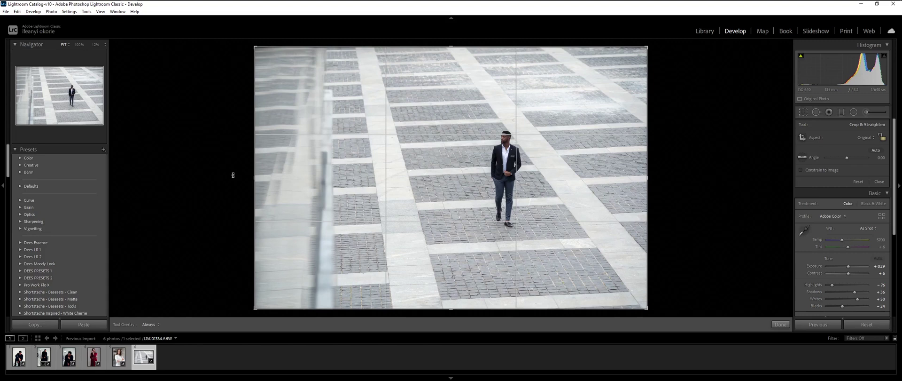
key("o")
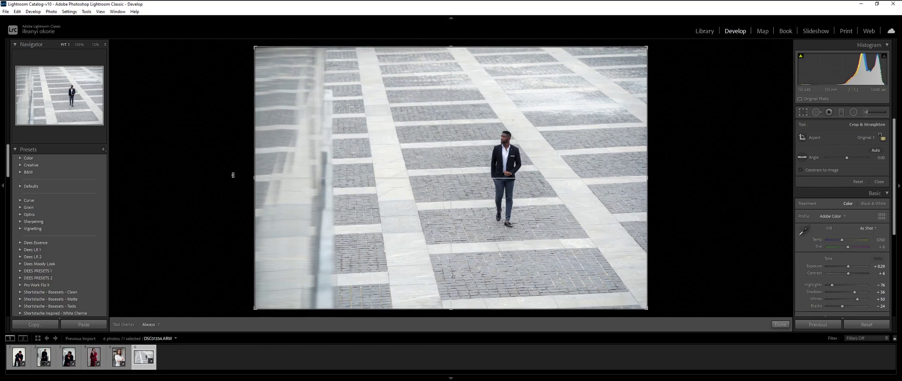
key("o")
key("o")
key("o")
key("o")
key("o")
key("o")
key("o")
key("o")
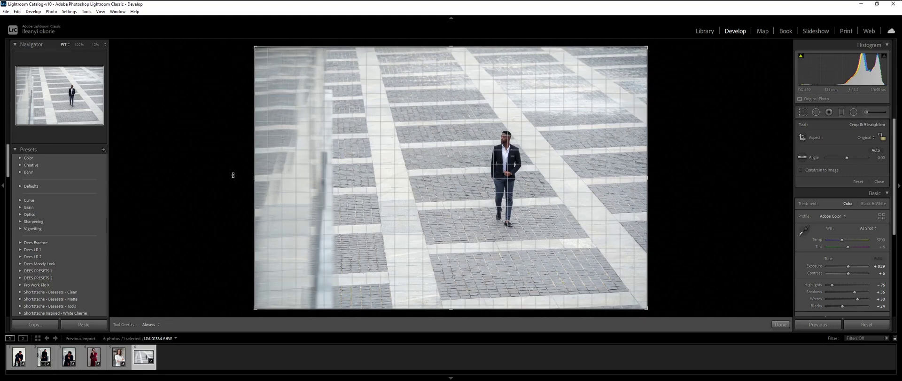
key("o")
key("o")
key("o")
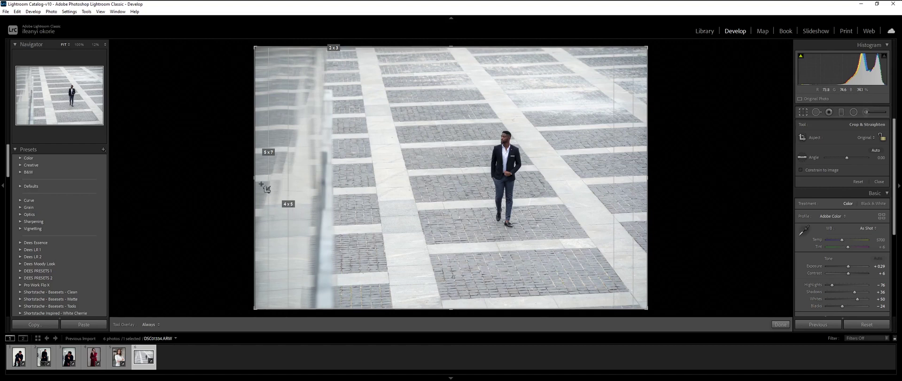
Step: Crop off the blurred strip along the plaza photo's left side and apply the crop
left_click_drag(254, 177, 287, 178)
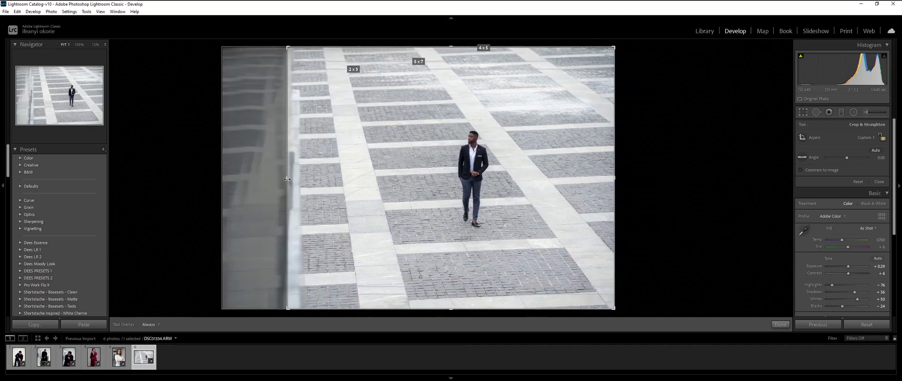
key("Return")
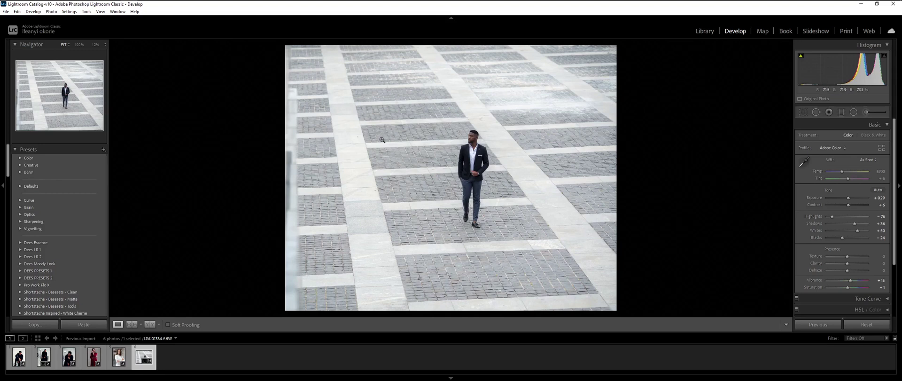
Step: Look through the portraits of the woman in the red dress and the seated man in black
left_click(93, 356)
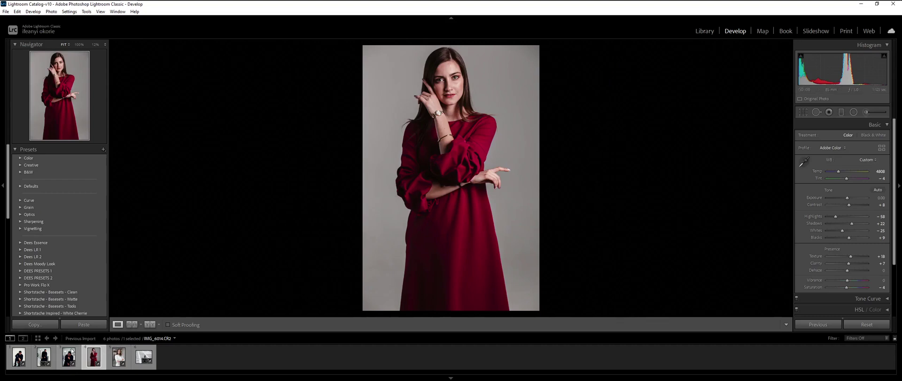
left_click(69, 356)
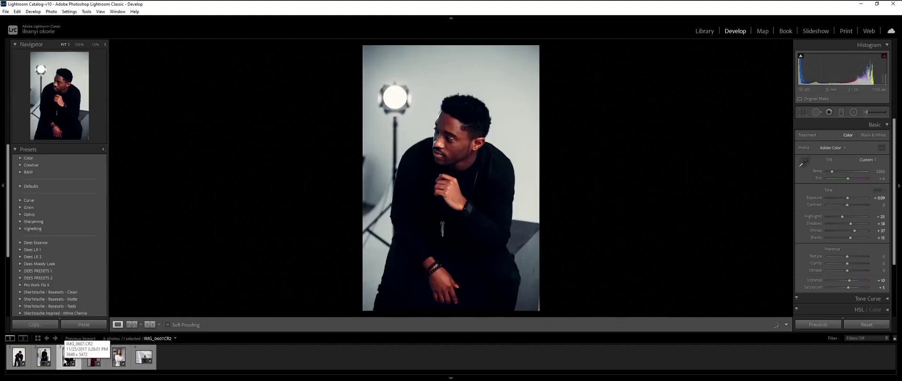
left_click(46, 358)
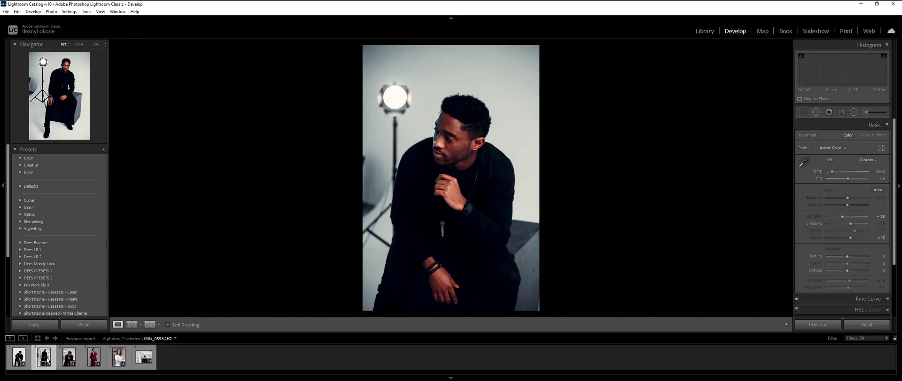
Step: Open the red-dress portrait IMG_6014.CR2 and black out the interface around it completely
left_click(96, 362)
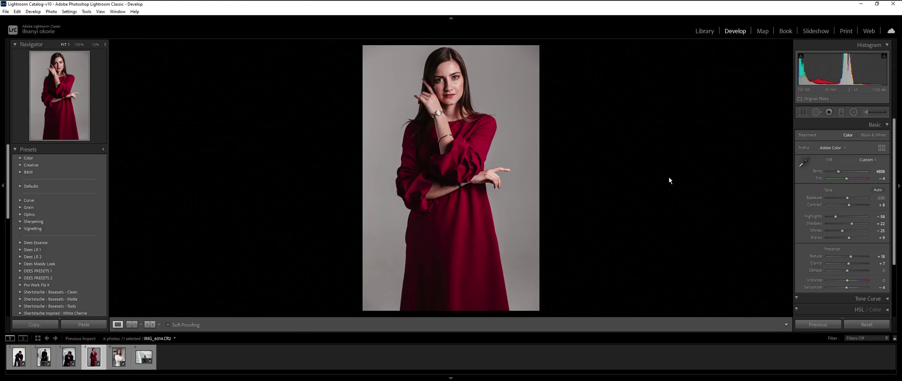
key("l")
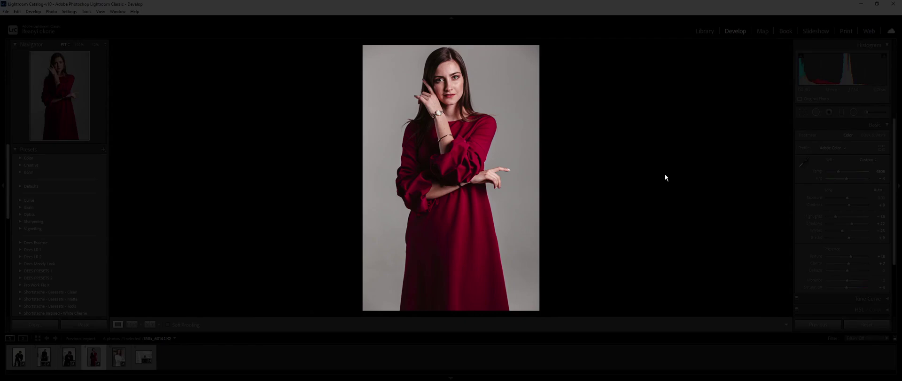
key("l")
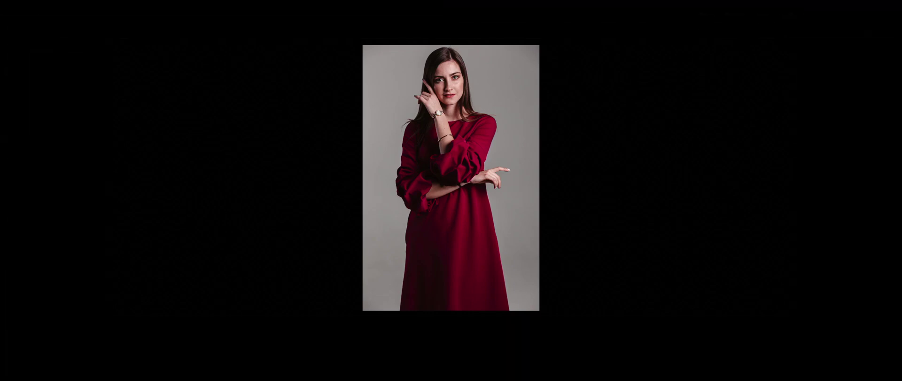